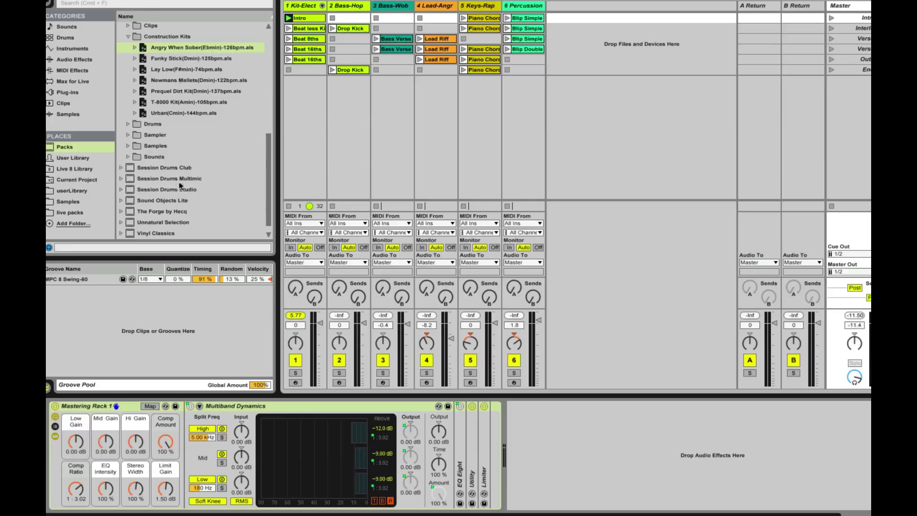
# Hide the browser, switch to Finder and load basicMIDIConductor.amxd from the eMDynamicDuo folder onto a new MIDI track.
pyautogui.scroll(4, 175, 105)
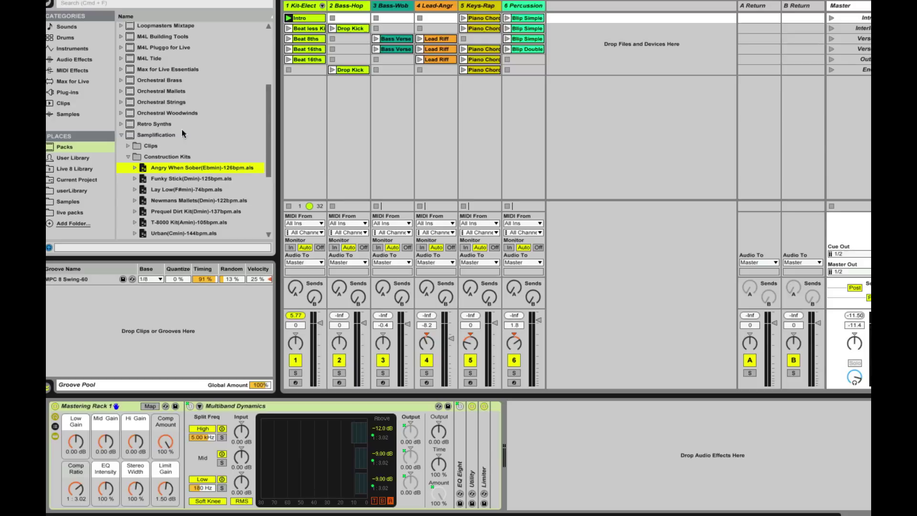
pyautogui.click(48, 4)
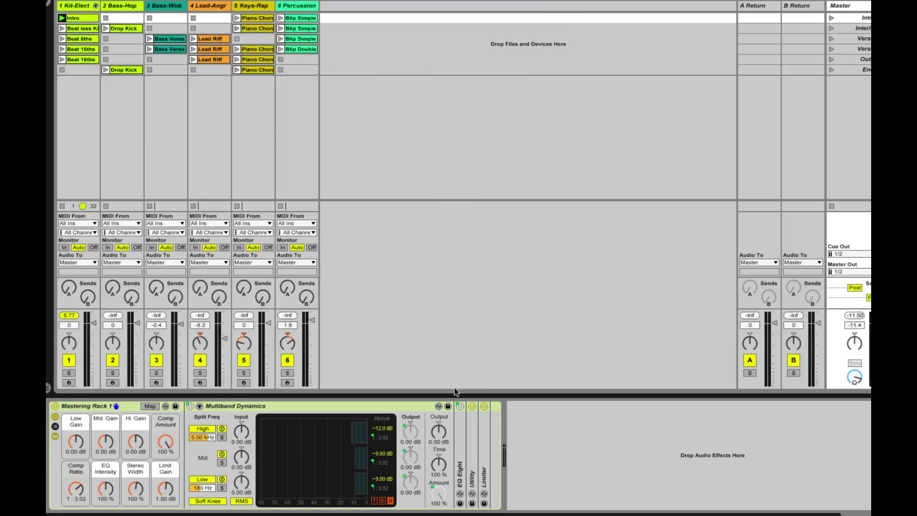
pyautogui.press('super+Tab')
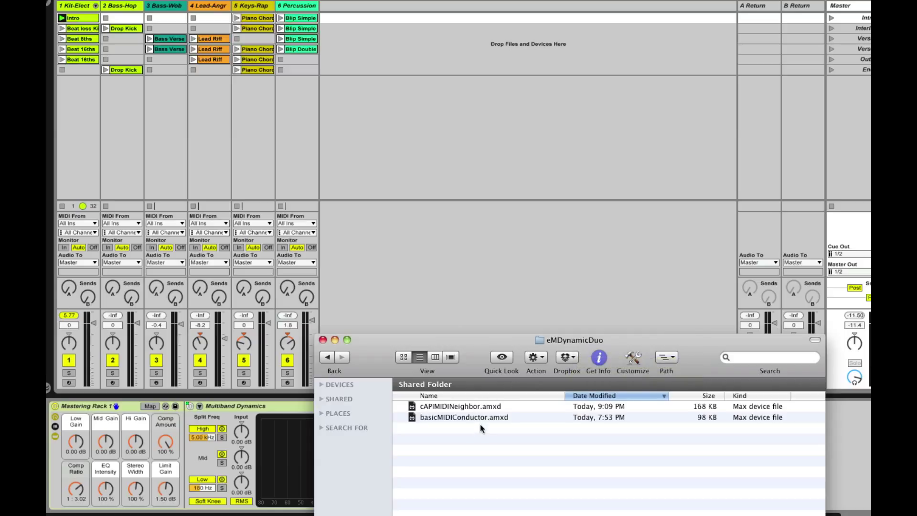
pyautogui.click(457, 407)
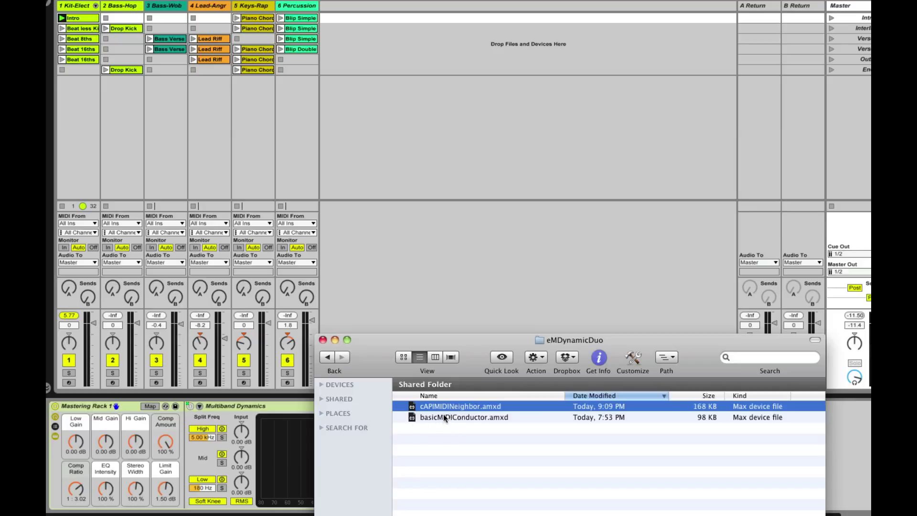
pyautogui.moveTo(443, 413); pyautogui.dragTo(432, 50)
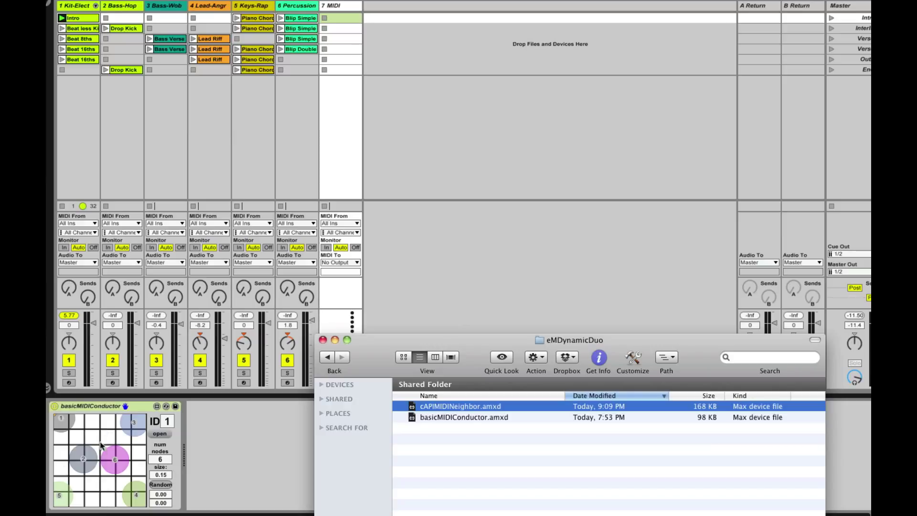
# Set the conductor's node size to 0.24 and move the orange puck to about 0.58, 0.23 on the grid.
pyautogui.moveTo(97, 426)
pyautogui.mouseDown()
pyautogui.moveTo(98, 492)
pyautogui.moveTo(71, 449)
pyautogui.moveTo(123, 449)
pyautogui.moveTo(61, 452)
pyautogui.mouseUp()
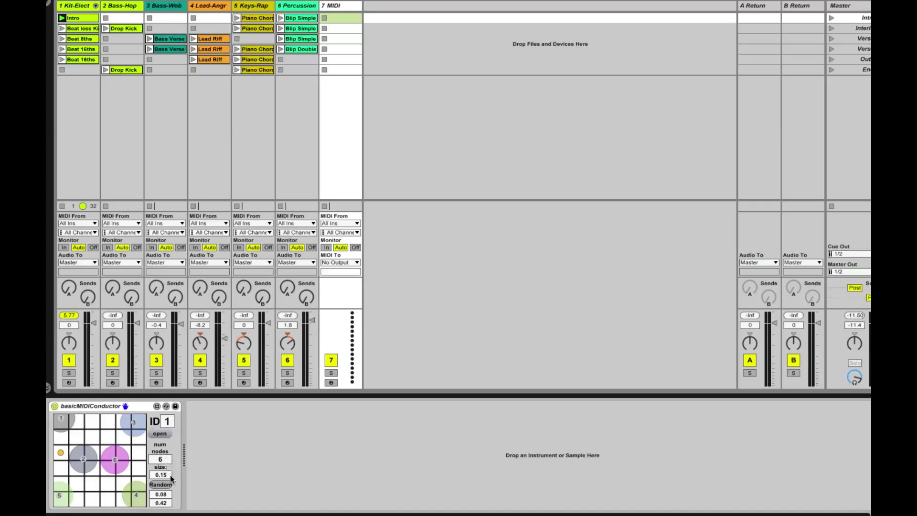
pyautogui.moveTo(167, 474); pyautogui.dragTo(167, 476)
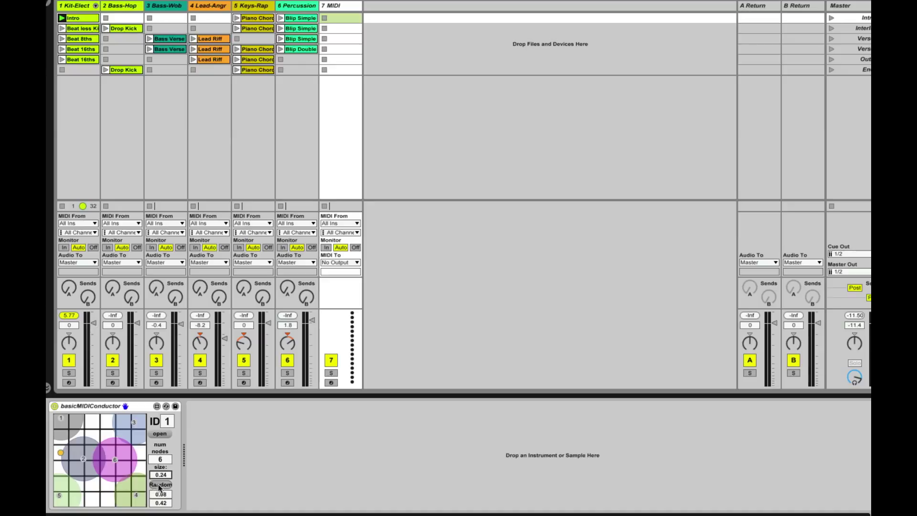
pyautogui.moveTo(60, 453); pyautogui.dragTo(107, 434)
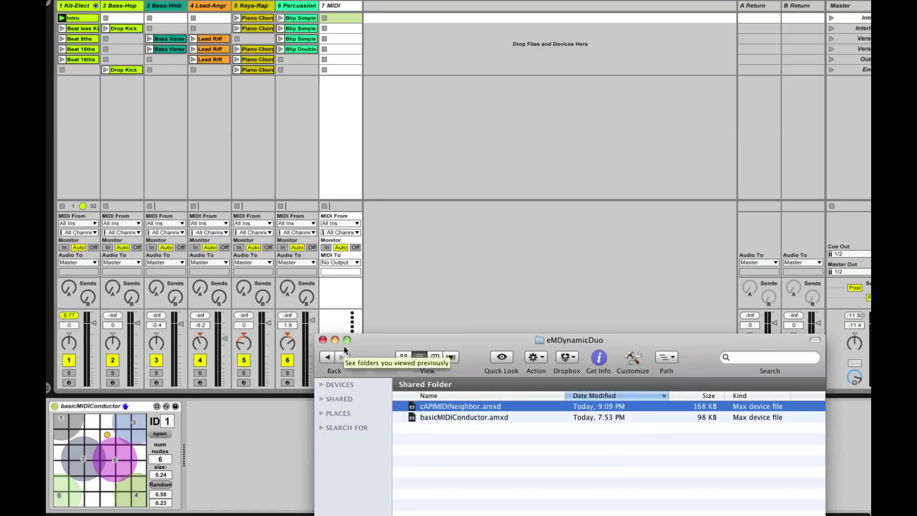
# Select the Kit-Electrify track and audition its Intro clip before stopping it.
pyautogui.click(81, 11)
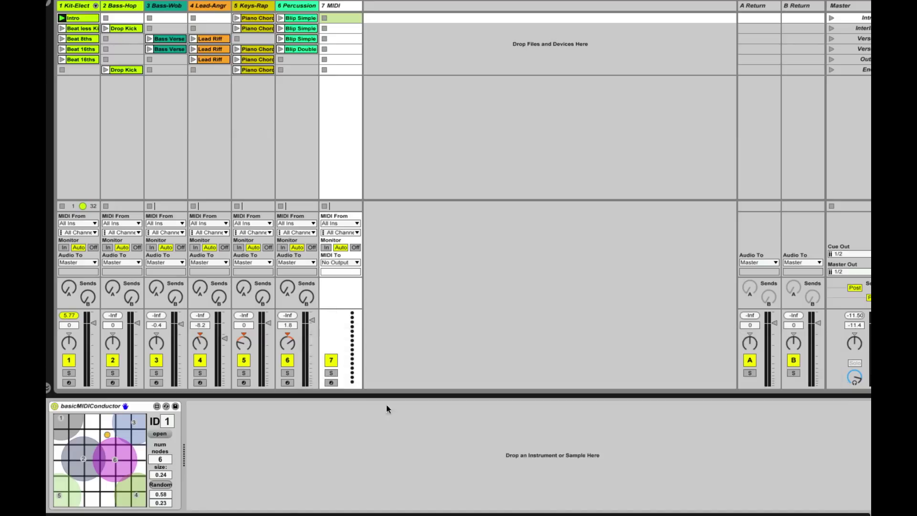
pyautogui.click(78, 7)
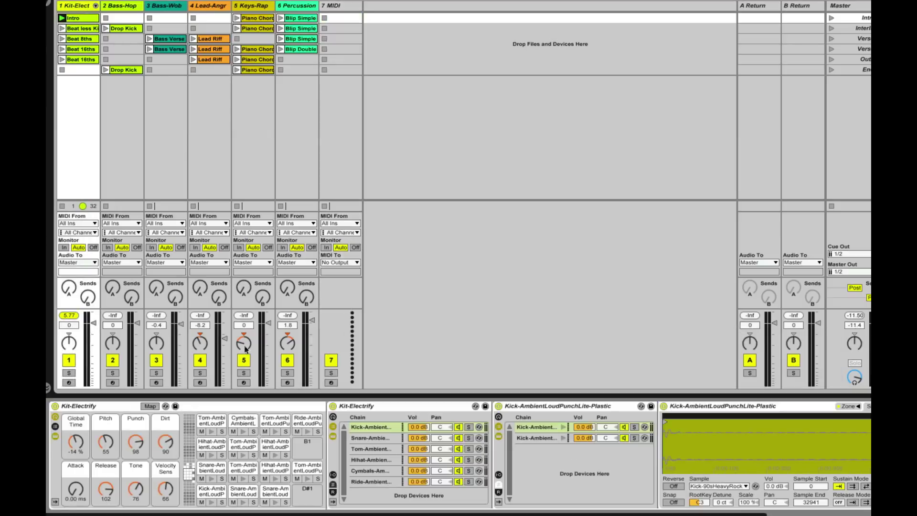
pyautogui.click(61, 18)
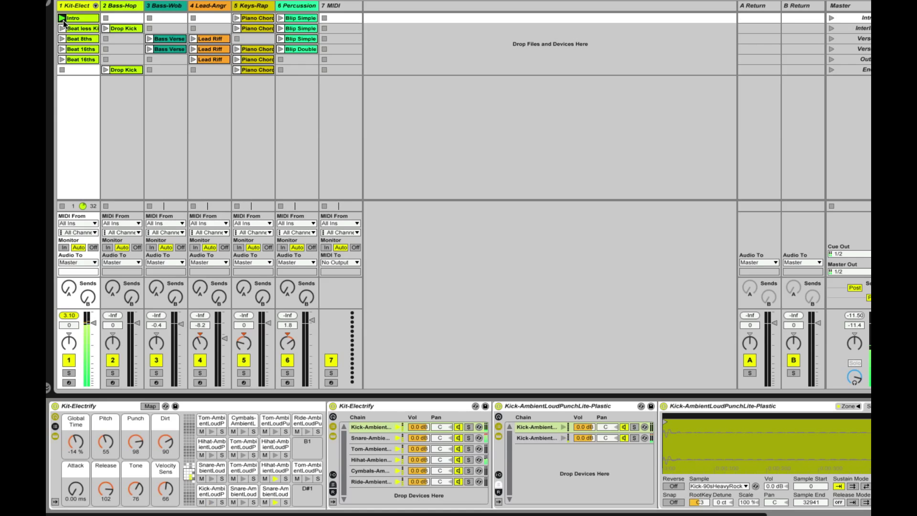
pyautogui.click(61, 205)
# Insert cAPIMIDINeighbor.amxd from the Finder folder ahead of Kit-Electrify on the first track.
pyautogui.press('super+Tab')
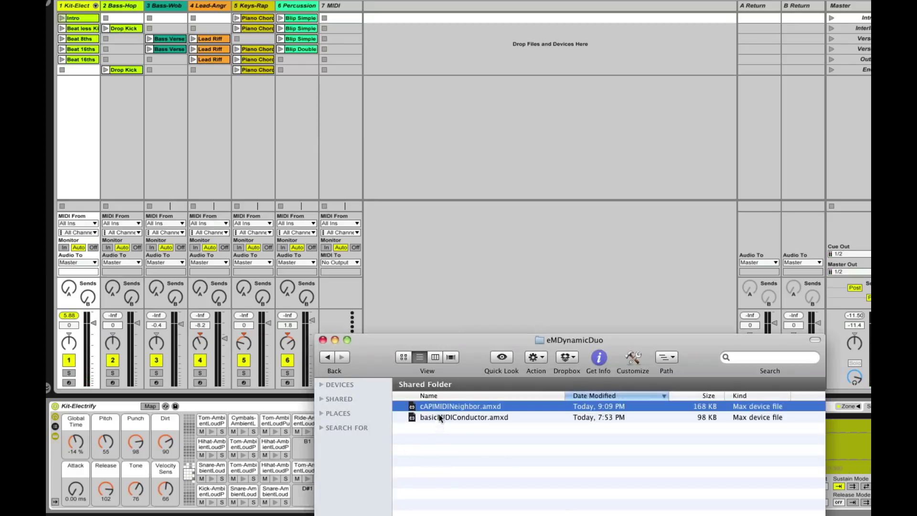
pyautogui.click(452, 411)
pyautogui.click(454, 426)
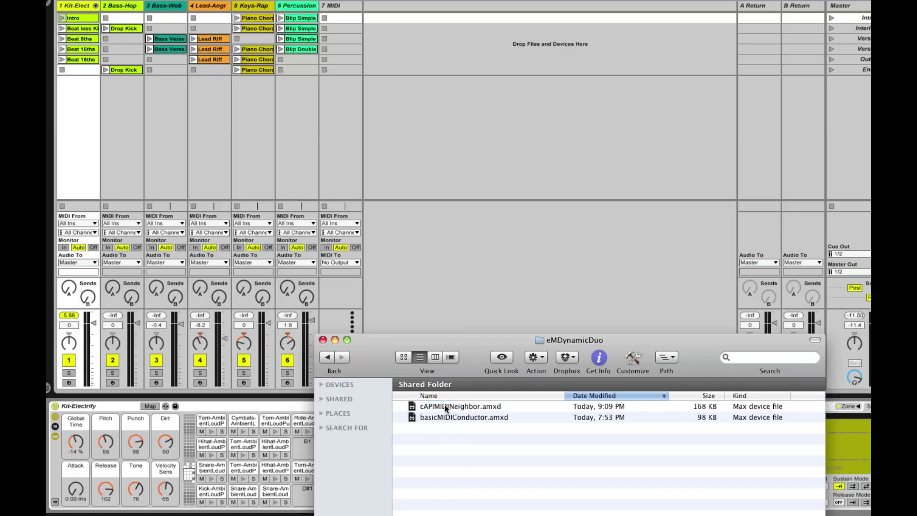
pyautogui.moveTo(443, 406); pyautogui.dragTo(49, 478)
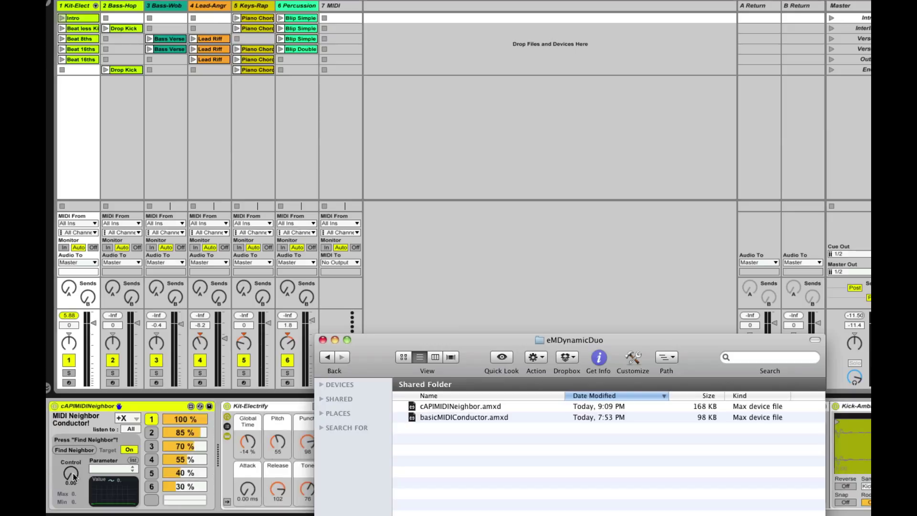
pyautogui.click(164, 411)
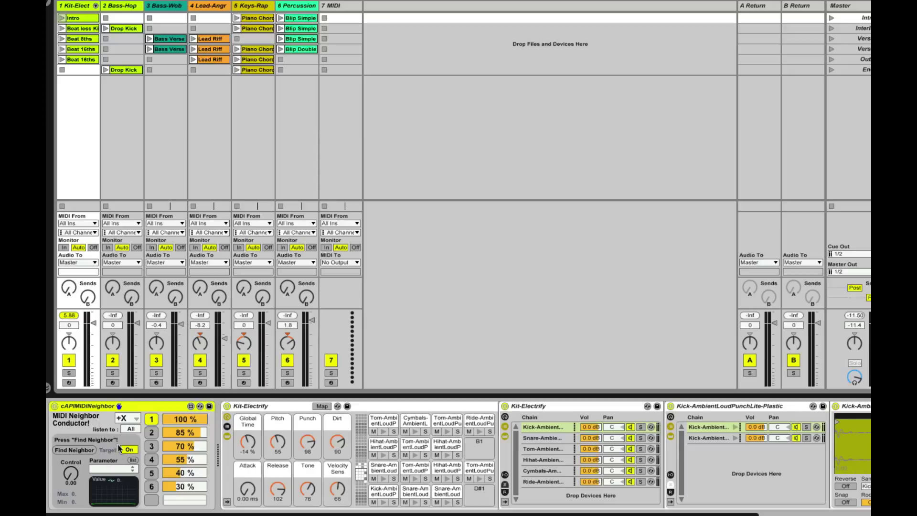
# Have the MIDI Neighbor find Kit-Electrify as its target and assign it to the Pitch parameter.
pyautogui.click(89, 450)
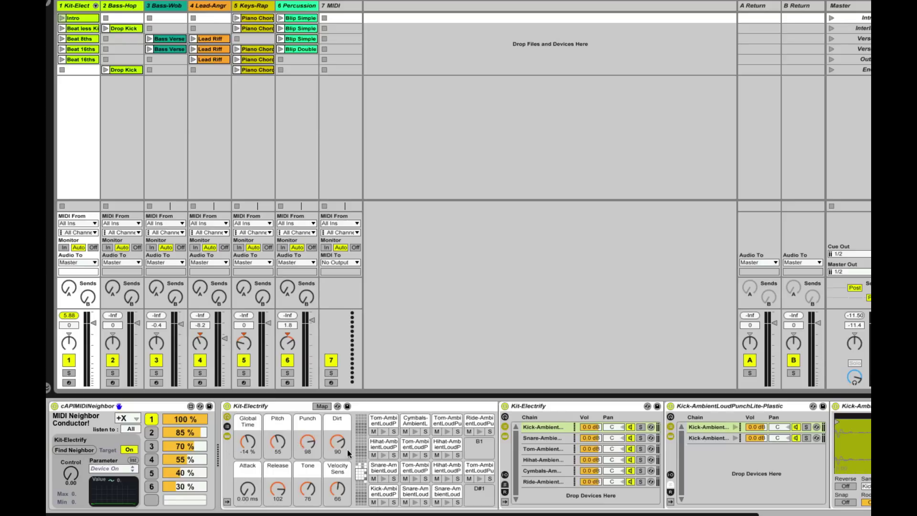
pyautogui.click(119, 468)
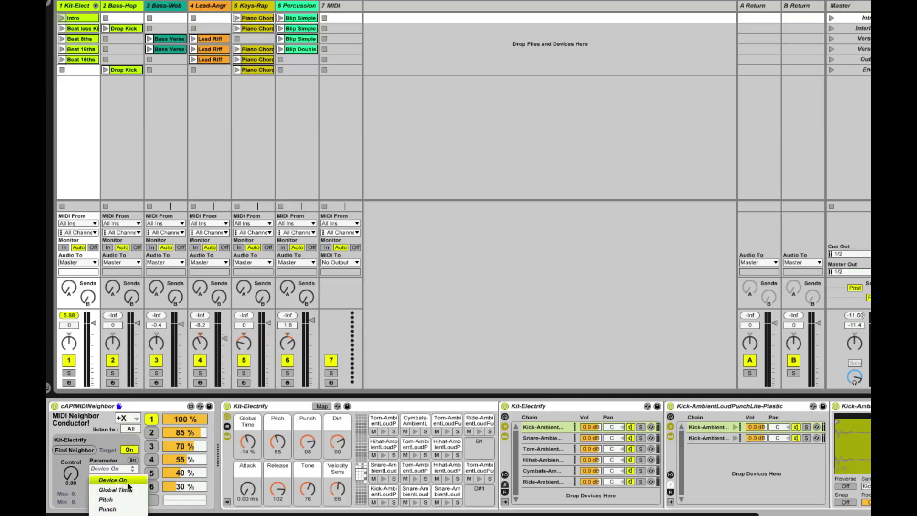
pyautogui.click(114, 501)
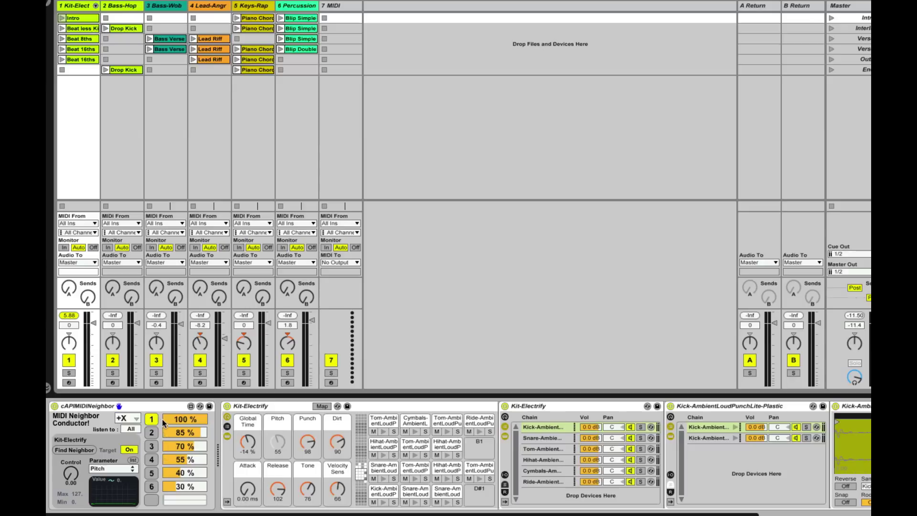
# Trigger the MIDI Neighbor's node slots 1 to 6 in order to test their stored percentages on Pitch.
pyautogui.click(152, 446)
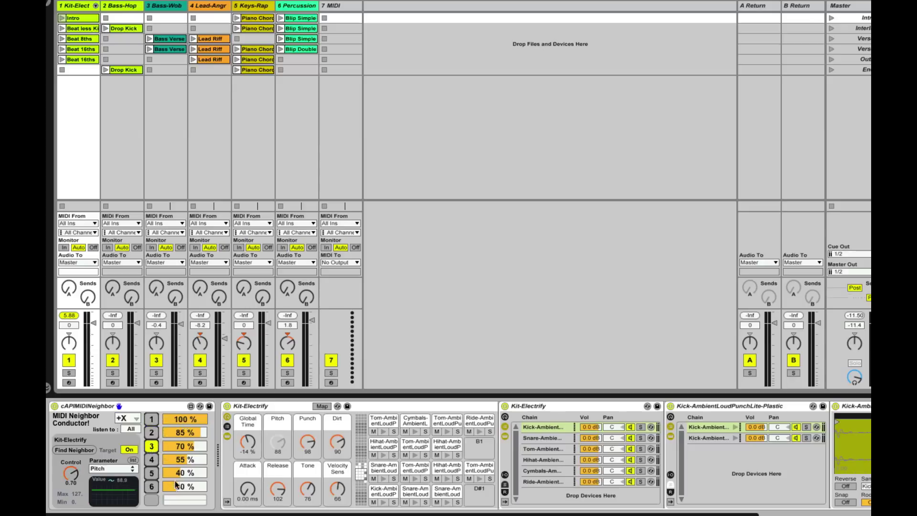
pyautogui.click(151, 421)
pyautogui.click(152, 432)
pyautogui.click(151, 446)
pyautogui.click(152, 459)
pyautogui.click(152, 473)
pyautogui.click(151, 486)
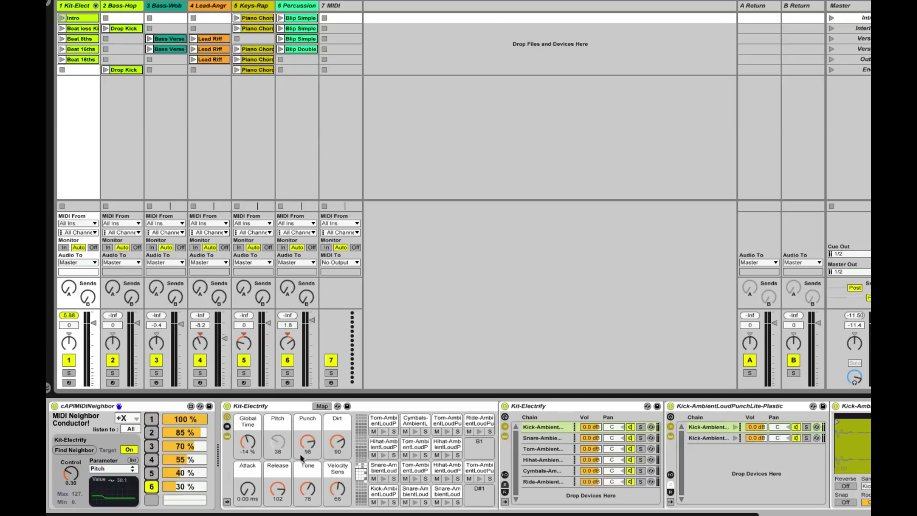
pyautogui.click(151, 420)
pyautogui.click(152, 433)
pyautogui.click(151, 446)
pyautogui.click(151, 459)
pyautogui.click(151, 473)
pyautogui.click(152, 486)
# Switch the unnumbered slot below 6 on and off, and trigger node slots 1 to 6 again.
pyautogui.click(152, 500)
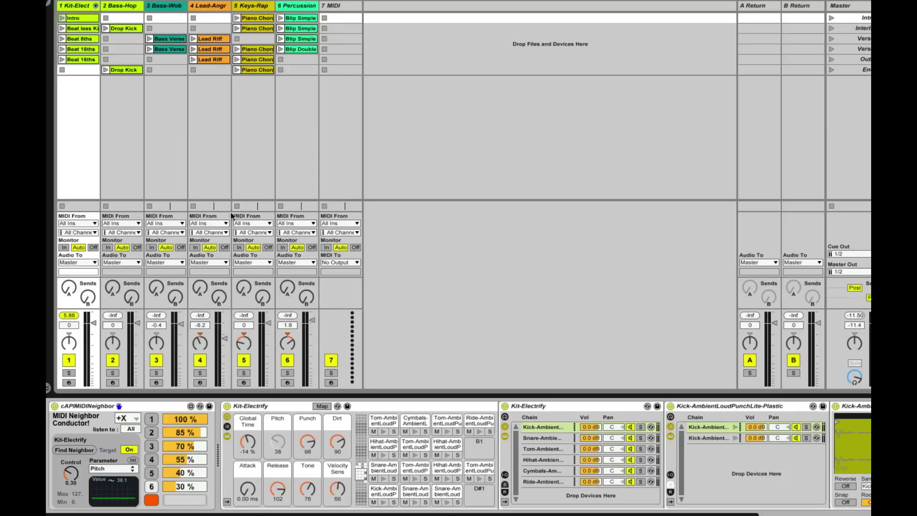
pyautogui.click(155, 502)
pyautogui.click(154, 421)
pyautogui.click(151, 433)
pyautogui.click(150, 445)
pyautogui.click(151, 460)
pyautogui.click(151, 474)
pyautogui.click(151, 486)
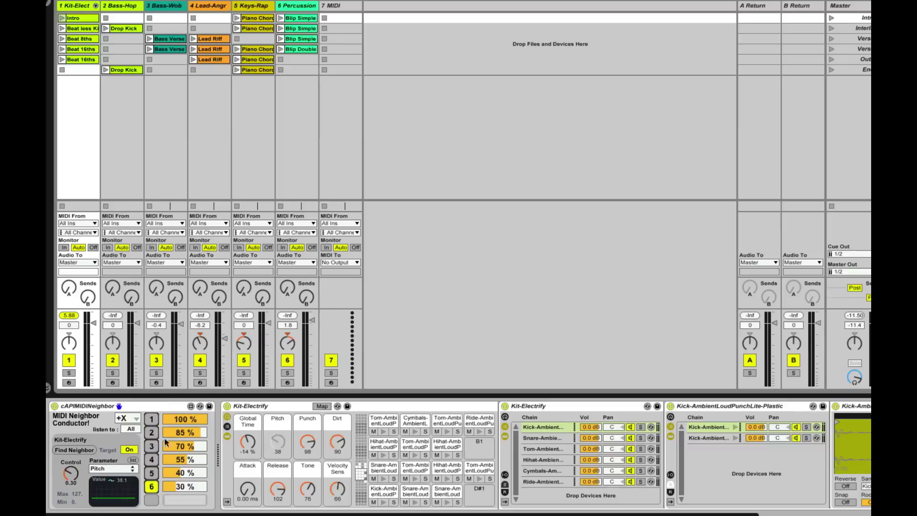
# Look through the MIDI Neighbor's axis options and keep +X.
pyautogui.click(136, 419)
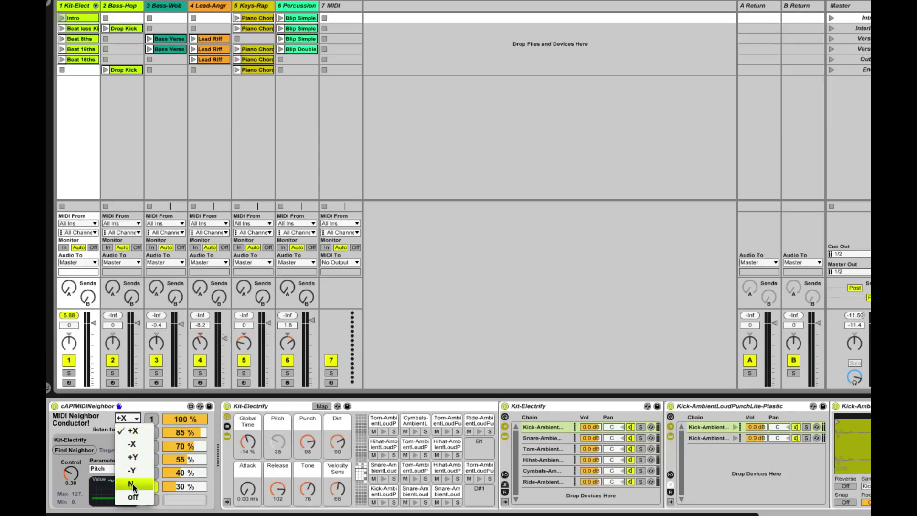
pyautogui.click(133, 433)
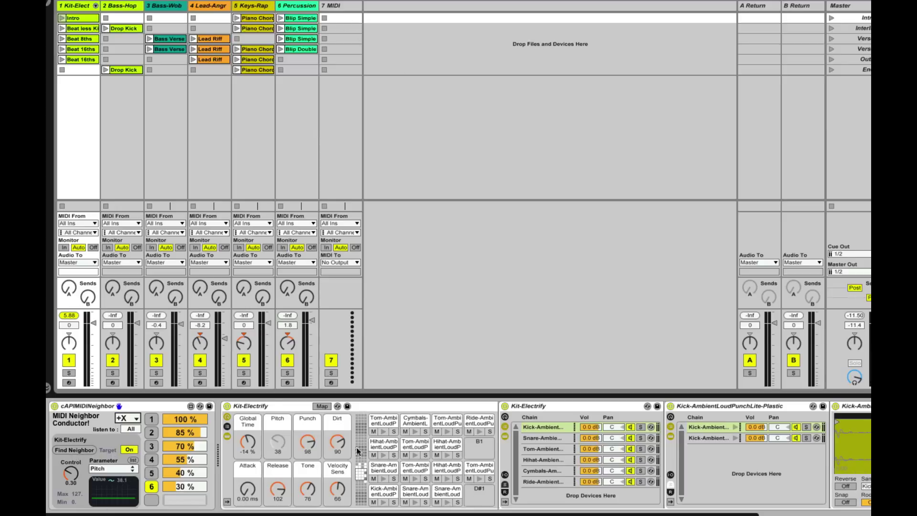
# Open the Conductor ID 1 window from the MIDI track, enlarge it slightly and shift nodes 2 and 6.
pyautogui.click(344, 8)
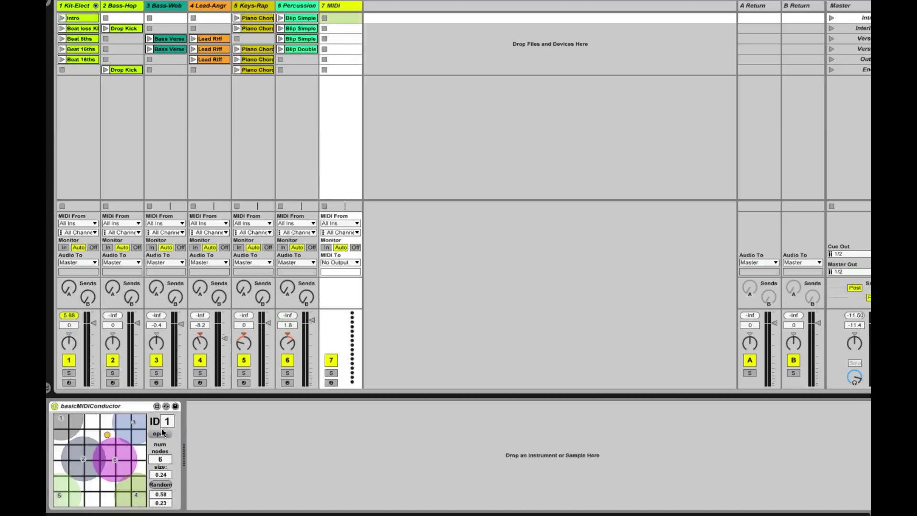
pyautogui.click(160, 435)
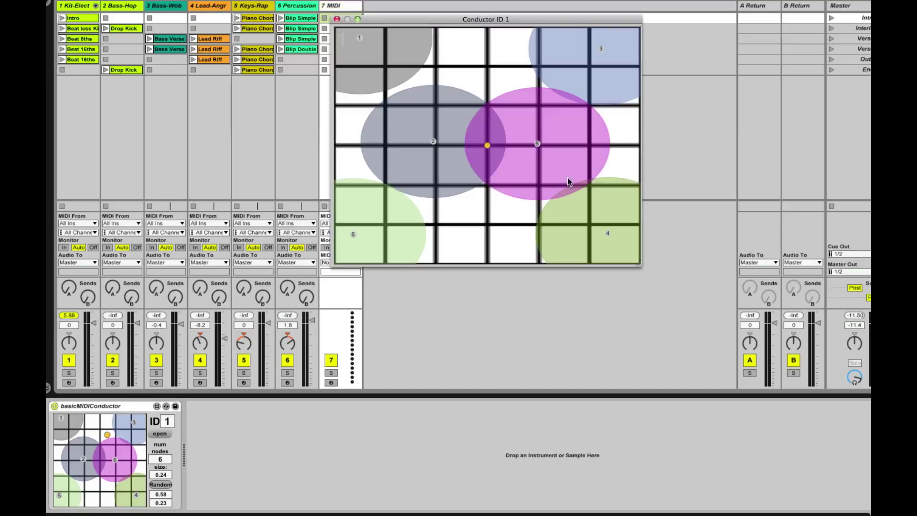
pyautogui.moveTo(636, 265); pyautogui.dragTo(650, 282)
pyautogui.moveTo(115, 460); pyautogui.dragTo(82, 455)
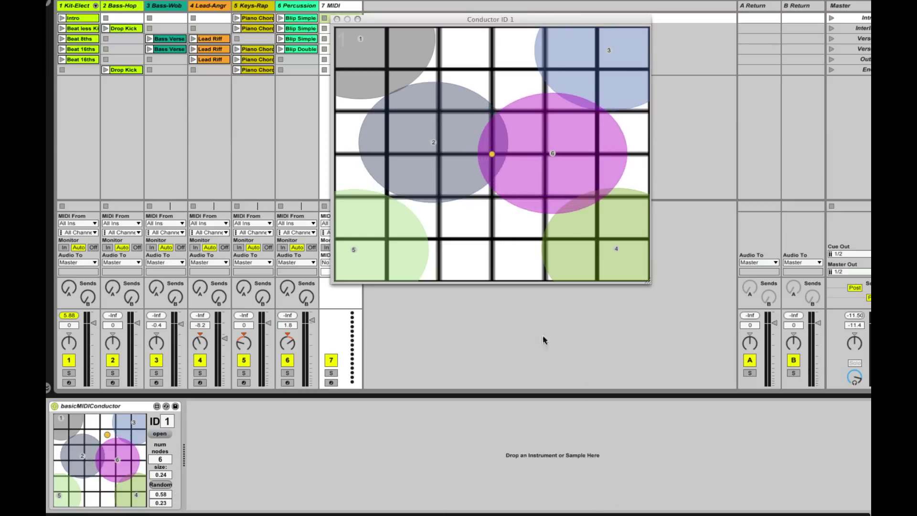
# Sweep the puck across nodes 2 and 6 to the grid's right edge, with the Kit-Electrify track's devices shown.
pyautogui.moveTo(493, 153); pyautogui.dragTo(403, 154)
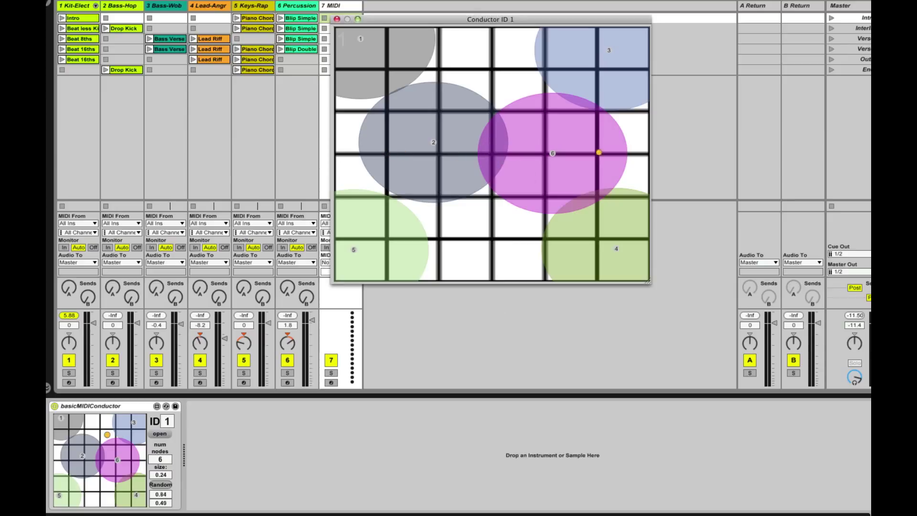
pyautogui.moveTo(599, 153); pyautogui.dragTo(449, 172)
pyautogui.click(76, 7)
pyautogui.moveTo(460, 170); pyautogui.dragTo(664, 173)
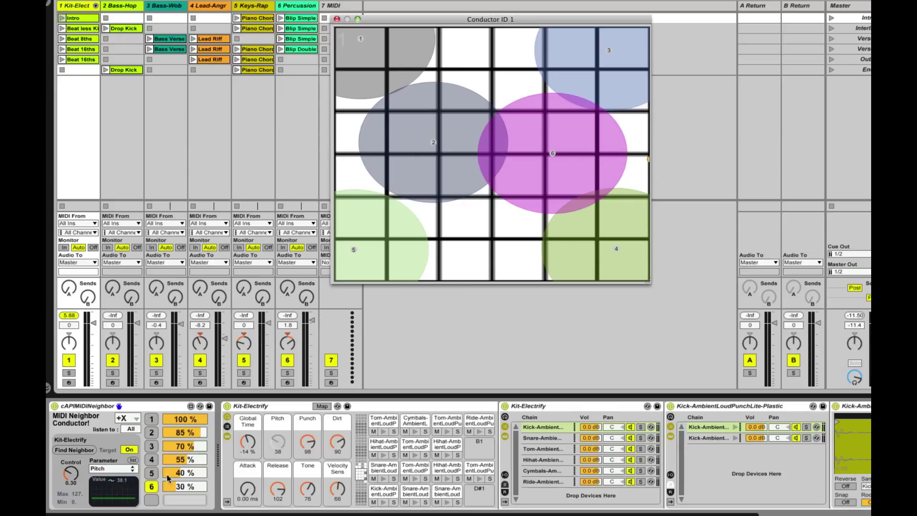
# Test the MIDI Neighbor's unnumbered slot by enabling it, sweeping the puck along the X axis and switching it off again.
pyautogui.click(152, 500)
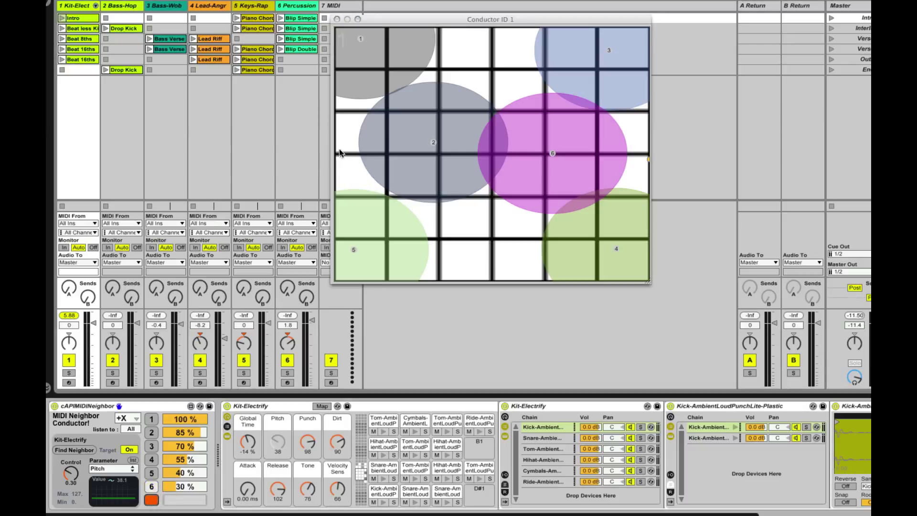
pyautogui.moveTo(339, 148); pyautogui.dragTo(488, 153)
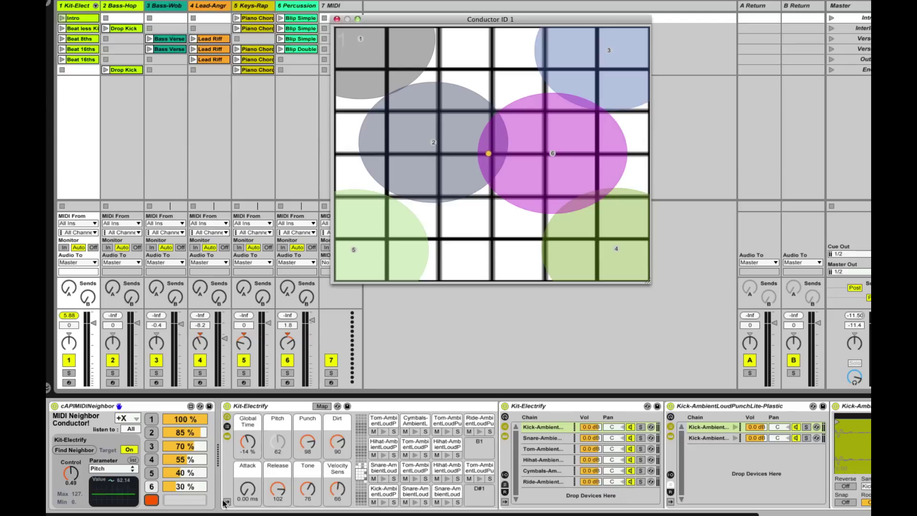
pyautogui.click(183, 504)
pyautogui.moveTo(483, 157); pyautogui.dragTo(466, 151)
pyautogui.click(151, 500)
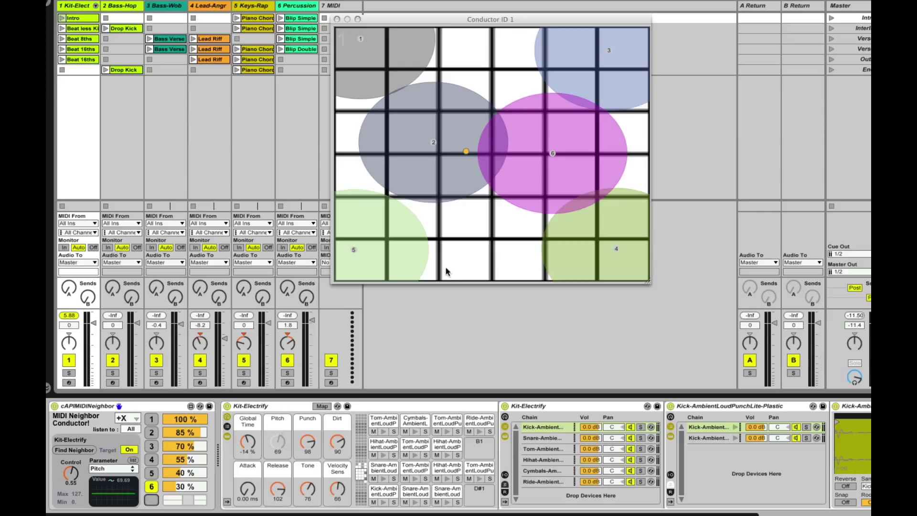
# Play the Intro clip on the first track and move the puck from the grid's right edge into node 6.
pyautogui.moveTo(466, 151); pyautogui.dragTo(632, 156)
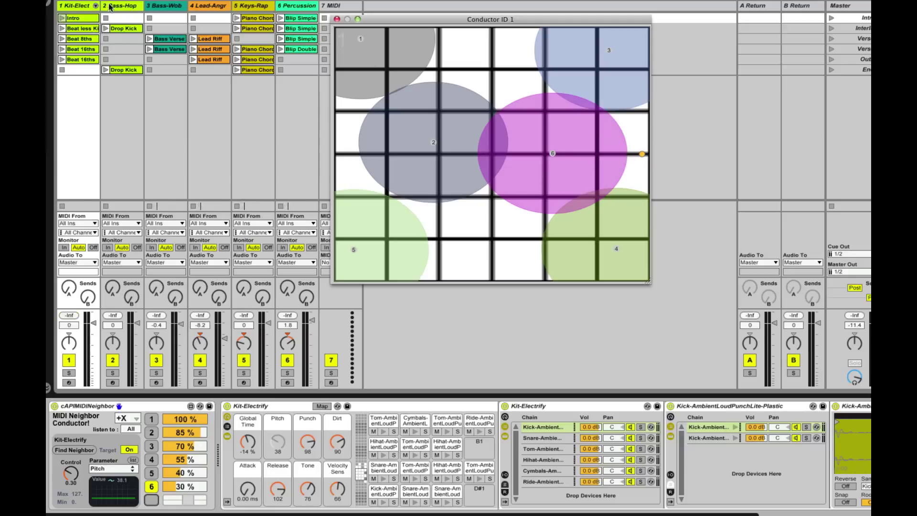
pyautogui.click(184, 80)
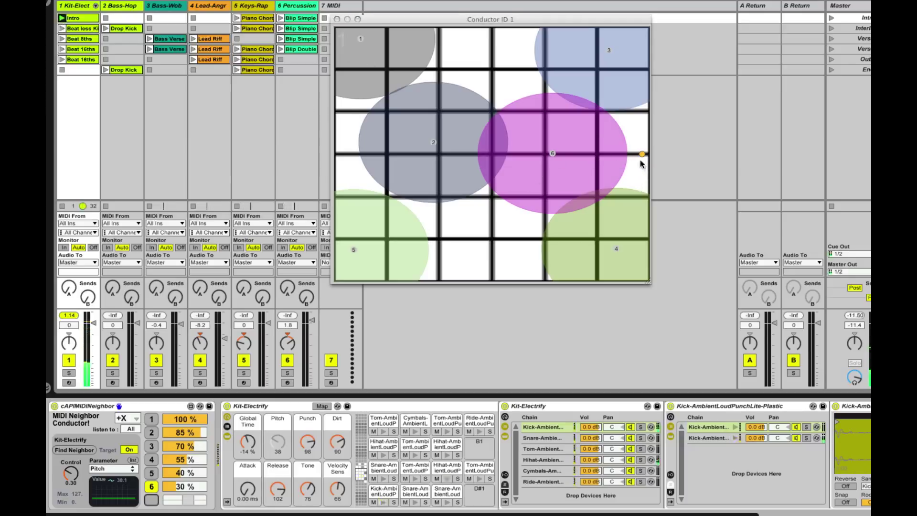
pyautogui.moveTo(640, 153); pyautogui.dragTo(499, 179)
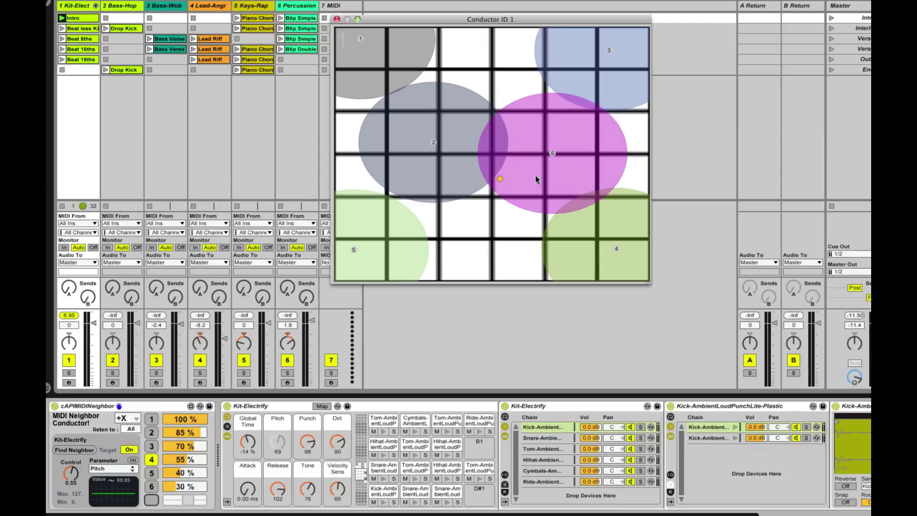
# Shift the puck inside node 6 and insert a second cAPIMIDINeighbor.amxd from the eMDynamicDuo folder just before Kit-Electrify.
pyautogui.moveTo(500, 179); pyautogui.dragTo(526, 178)
pyautogui.press('super+Tab')
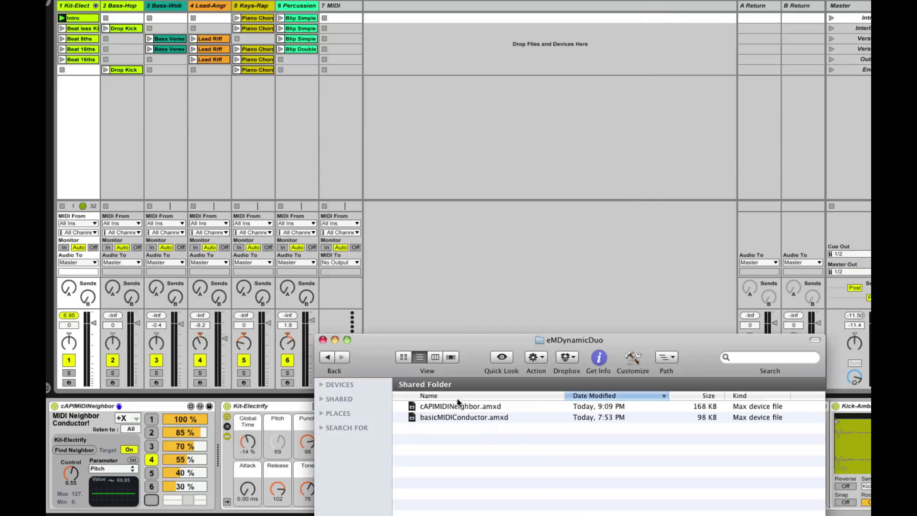
pyautogui.click(460, 407)
pyautogui.moveTo(468, 409); pyautogui.dragTo(221, 445)
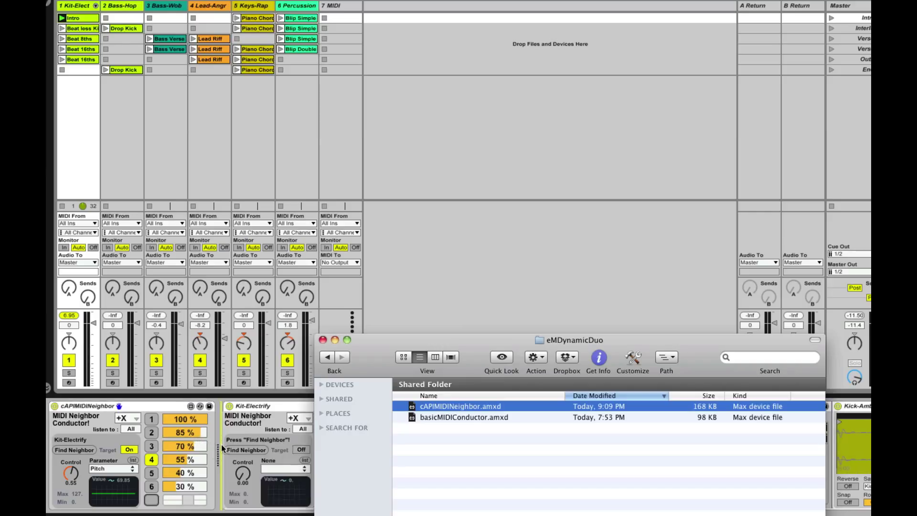
pyautogui.click(271, 412)
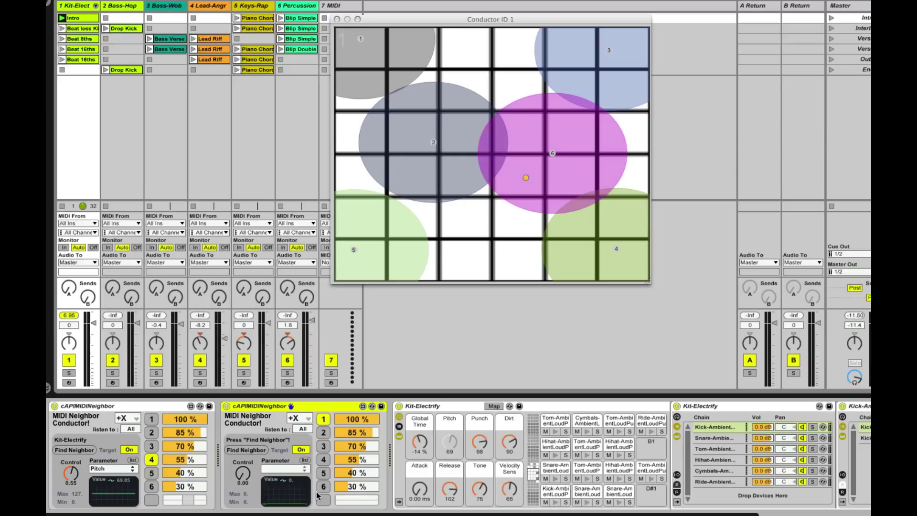
# Link the second MIDI Neighbor to Kit-Electrify and assign it the Punch parameter.
pyautogui.click(243, 449)
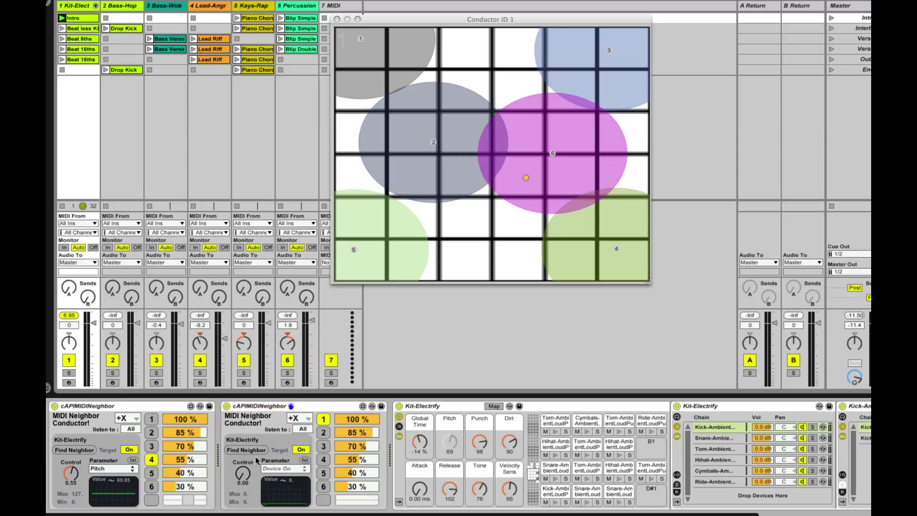
pyautogui.click(294, 467)
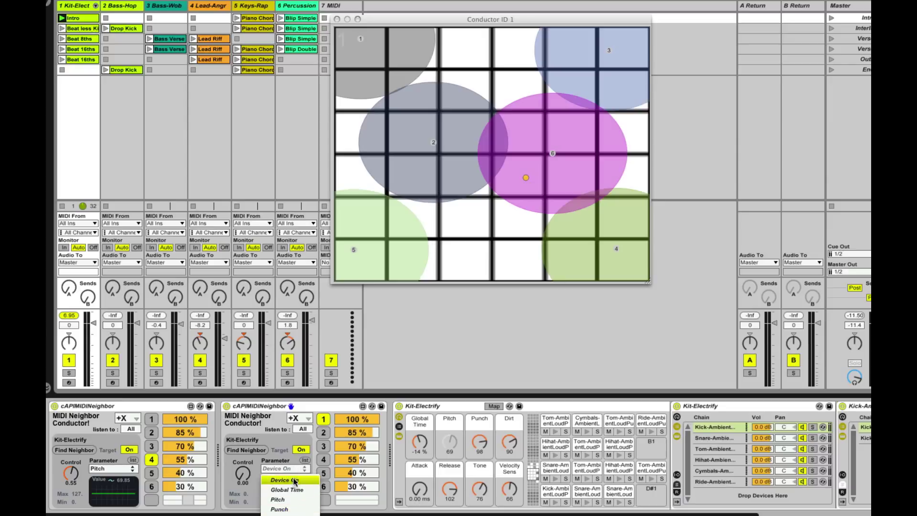
pyautogui.click(295, 509)
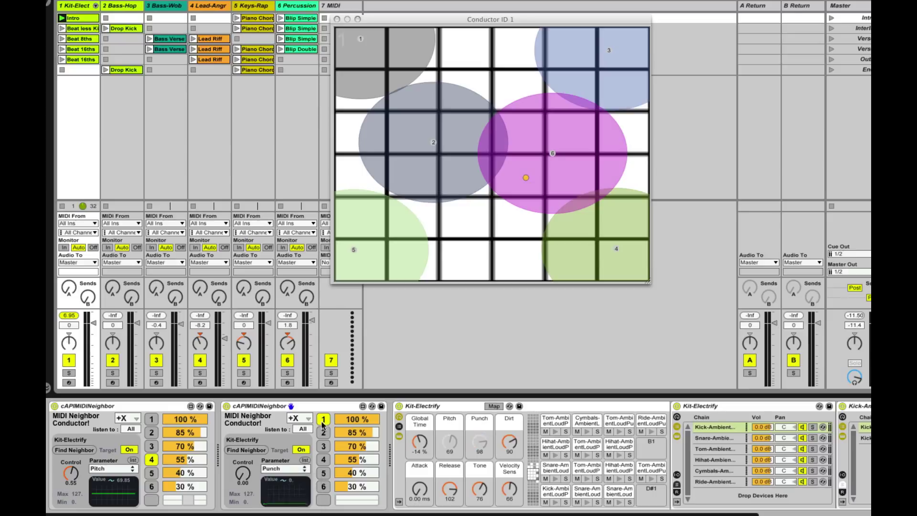
# Set the Punch Neighbor to the +Y axis and test it by moving the puck into the overlap of nodes 2 and 6.
pyautogui.click(301, 418)
pyautogui.click(303, 457)
pyautogui.moveTo(527, 180); pyautogui.dragTo(483, 165)
pyautogui.press('space')
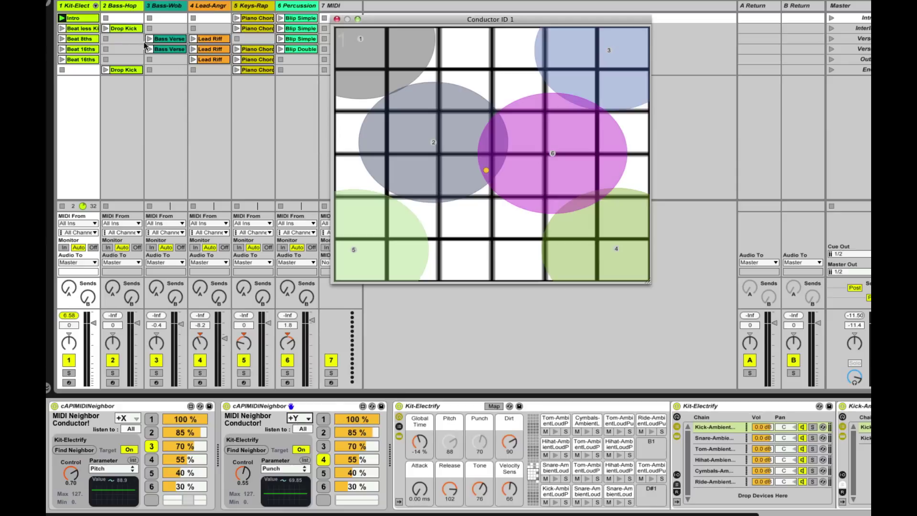
# Insert cAPIMIDINeighbor.amxd before Bass-Hop Fall on the Bass-Hop track and set its mode to N.
pyautogui.click(130, 8)
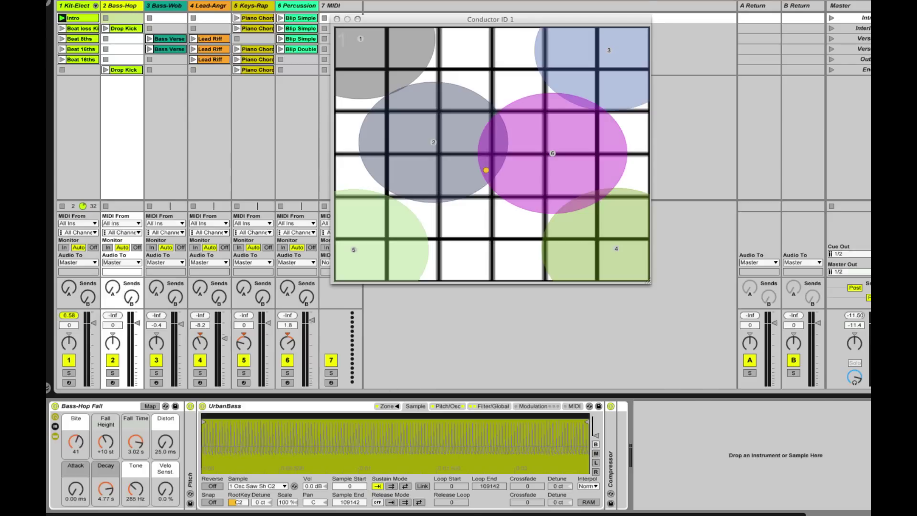
pyautogui.press('super+Tab')
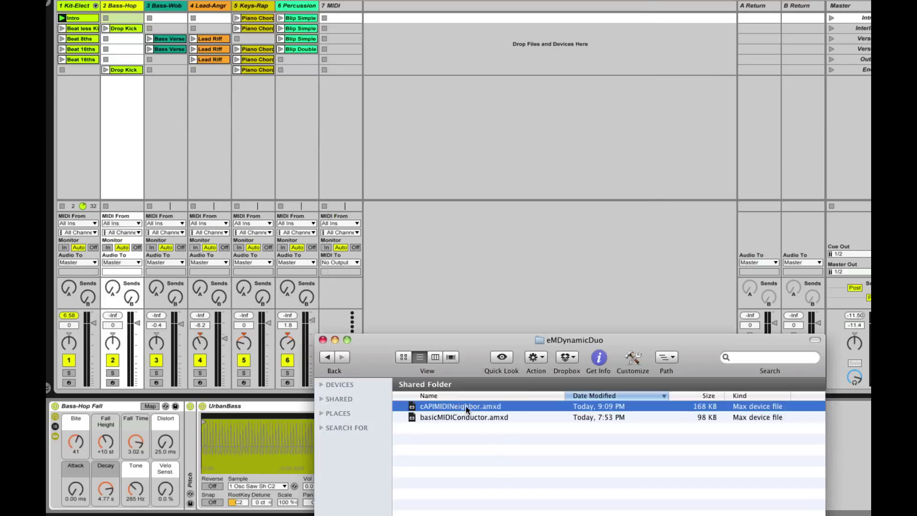
pyautogui.moveTo(465, 406); pyautogui.dragTo(52, 473)
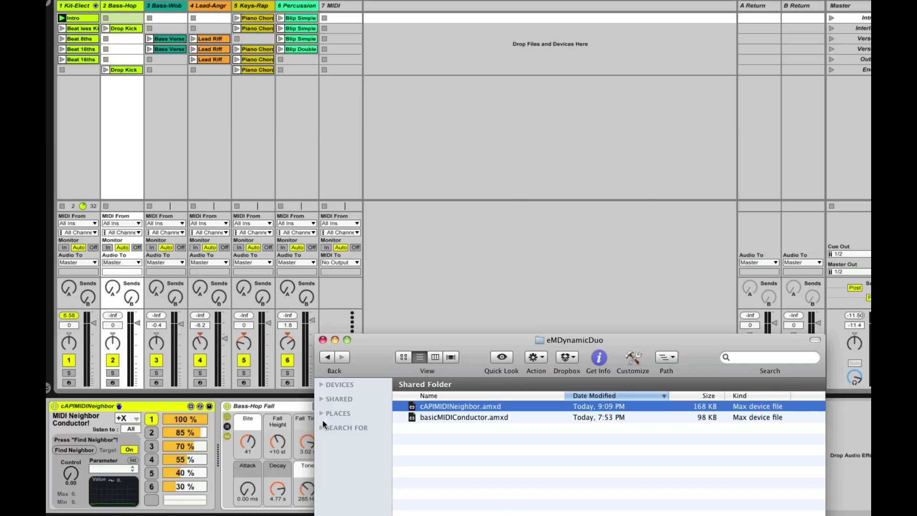
pyautogui.click(171, 409)
pyautogui.click(137, 419)
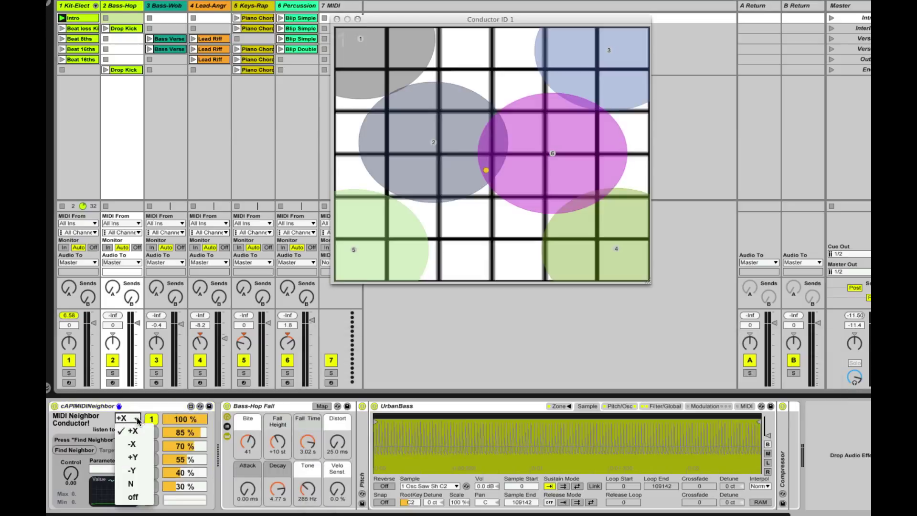
pyautogui.click(132, 488)
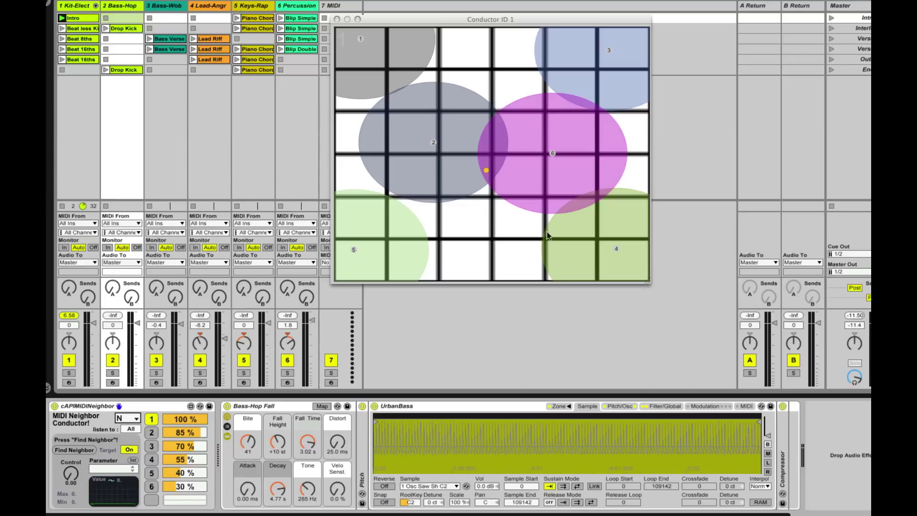
# Sweep the puck through nodes 2, 5 and 4, move node 6 further over node 2, and bring the puck into their overlap.
pyautogui.moveTo(488, 171); pyautogui.dragTo(465, 155)
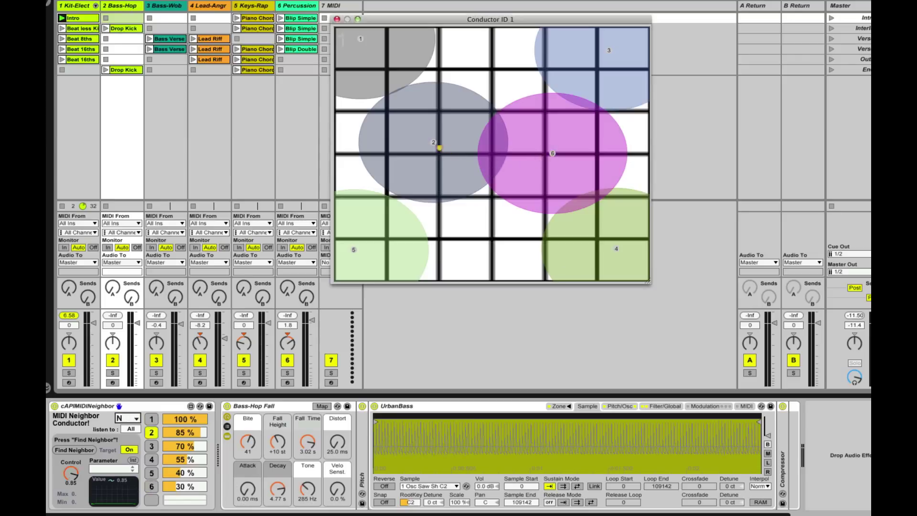
pyautogui.moveTo(421, 185); pyautogui.dragTo(364, 245)
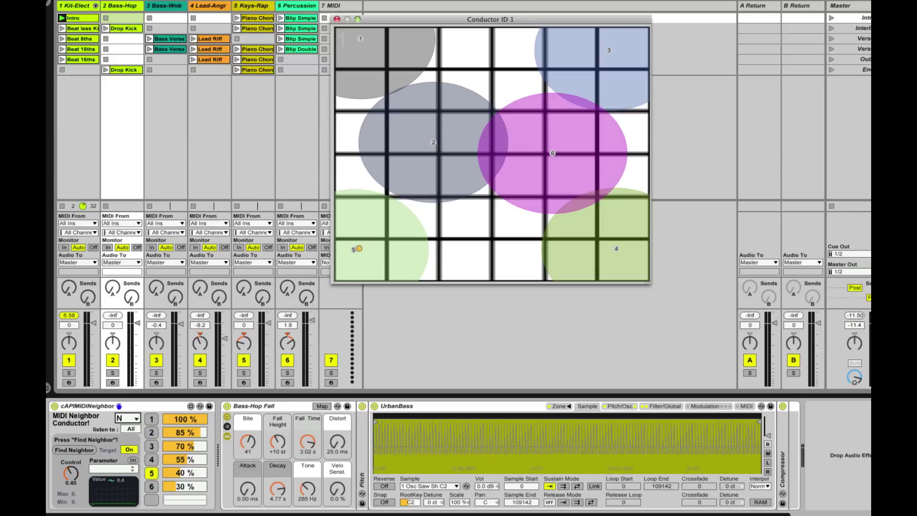
pyautogui.moveTo(482, 248); pyautogui.dragTo(591, 250)
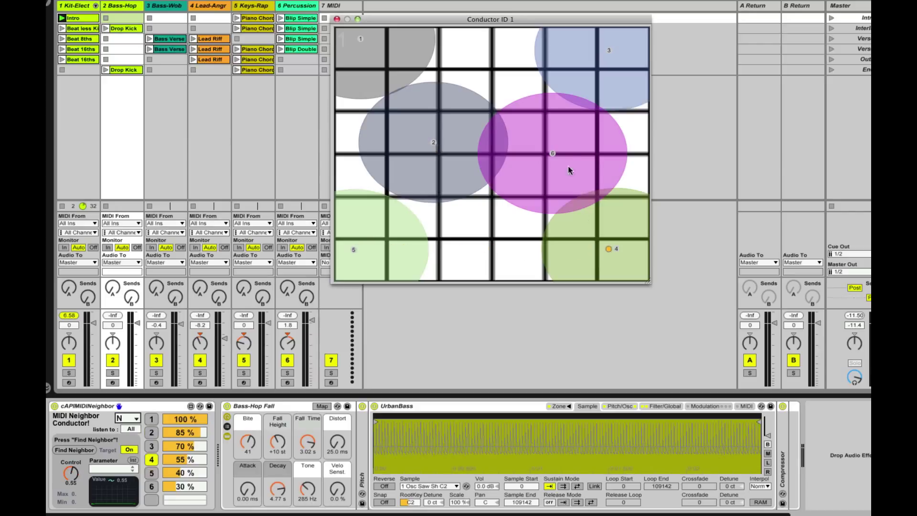
pyautogui.moveTo(554, 154); pyautogui.dragTo(518, 134)
pyautogui.click(630, 150)
pyautogui.moveTo(542, 197); pyautogui.dragTo(489, 139)
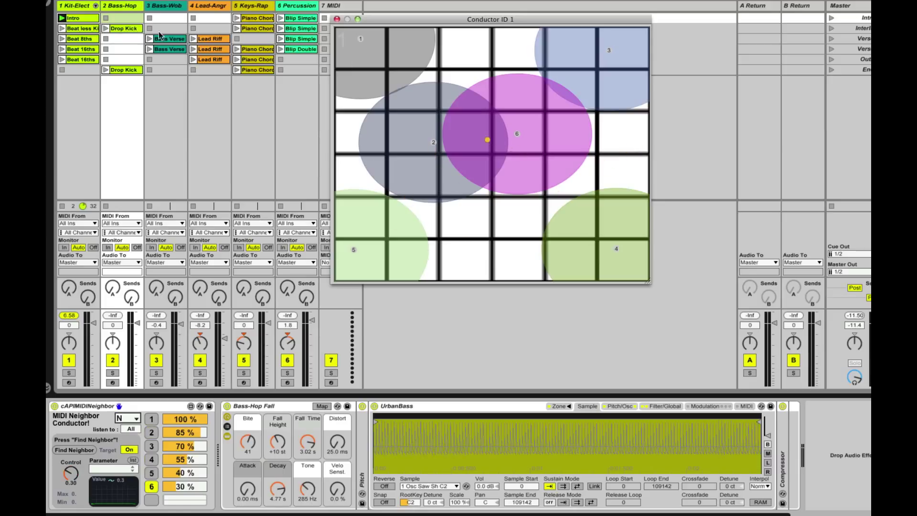
# Show the Kit-Electrify track's devices, sweep the puck across node 6 during playback and launch Bass-Hop's upper Drop Kick clip.
pyautogui.click(90, 7)
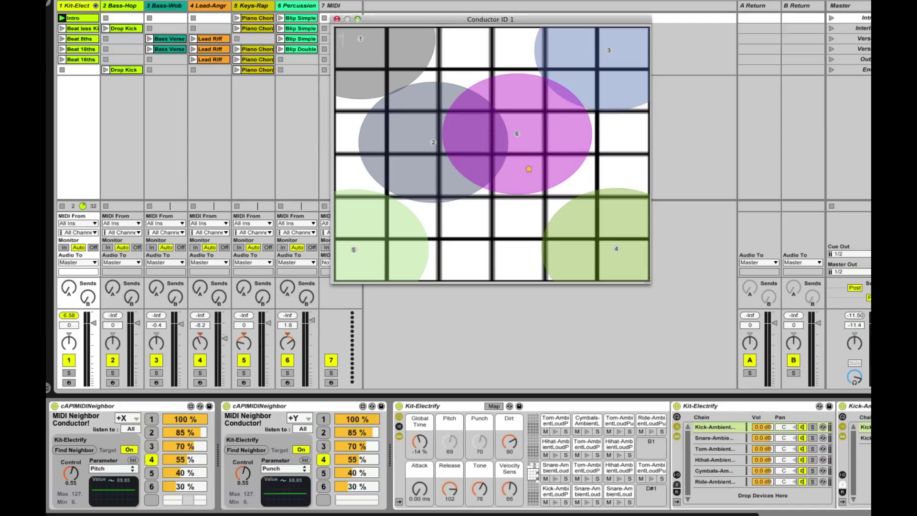
pyautogui.moveTo(433, 107); pyautogui.dragTo(523, 109)
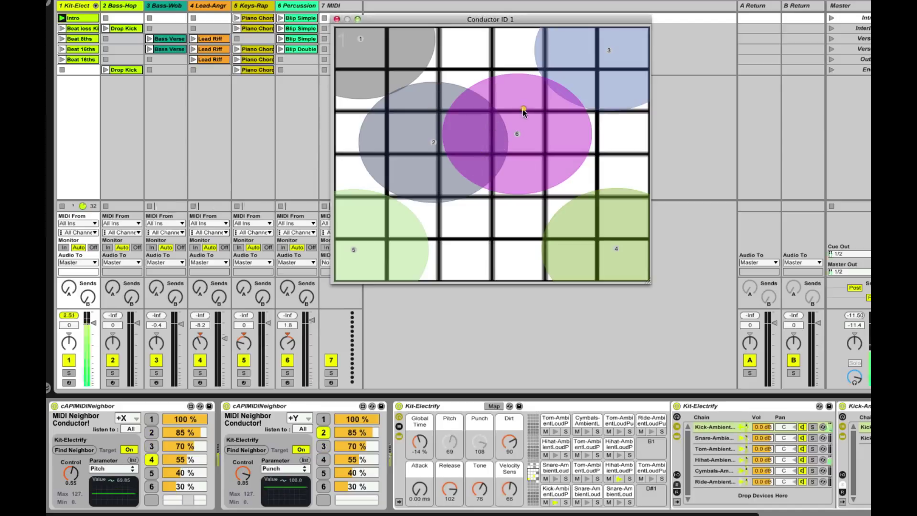
pyautogui.moveTo(524, 112); pyautogui.dragTo(604, 152)
pyautogui.click(106, 28)
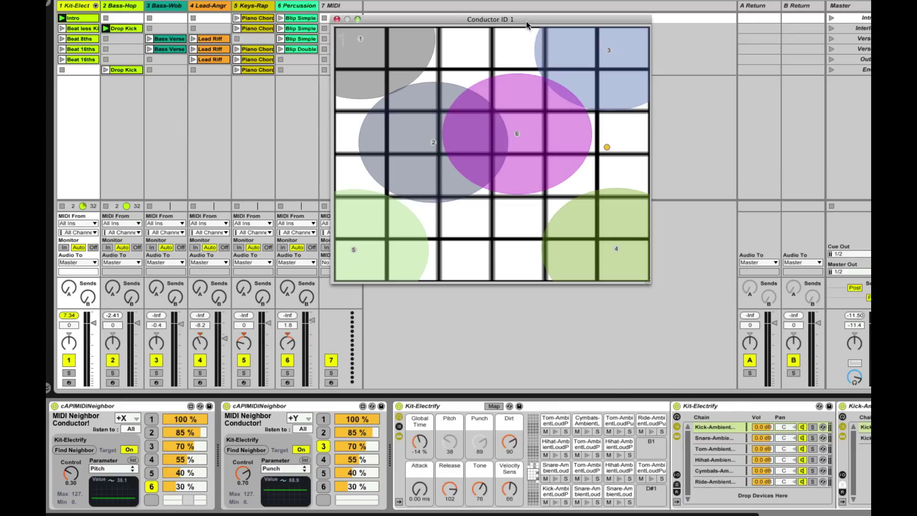
# Move the Conductor ID 1 window clear of the tracks and record puck sweeps over nodes 2, 5 and 6 in the Arrangement View.
pyautogui.moveTo(526, 23); pyautogui.dragTo(611, 219)
pyautogui.press('Tab')
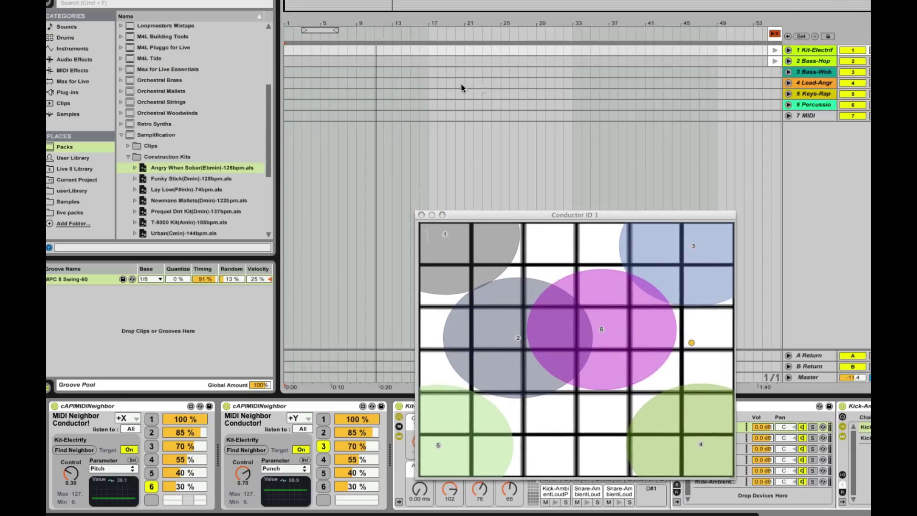
pyautogui.click(382, 1)
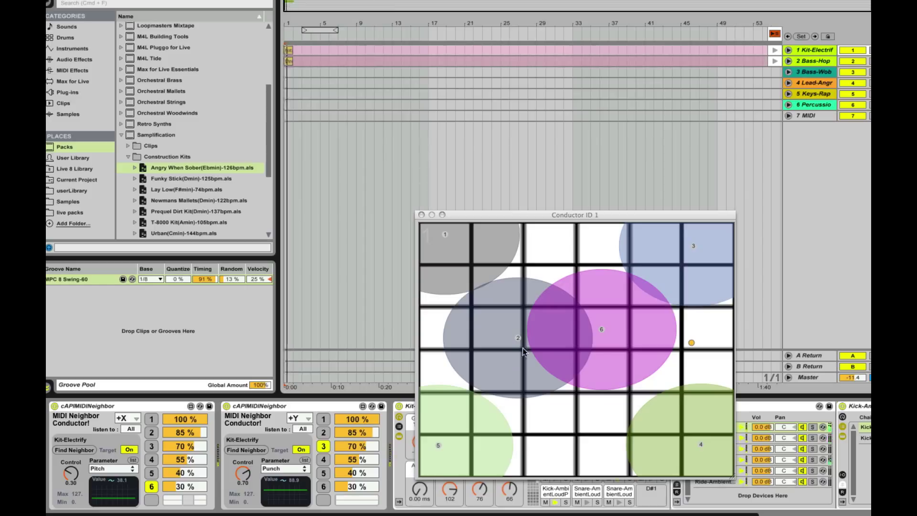
pyautogui.click(667, 355)
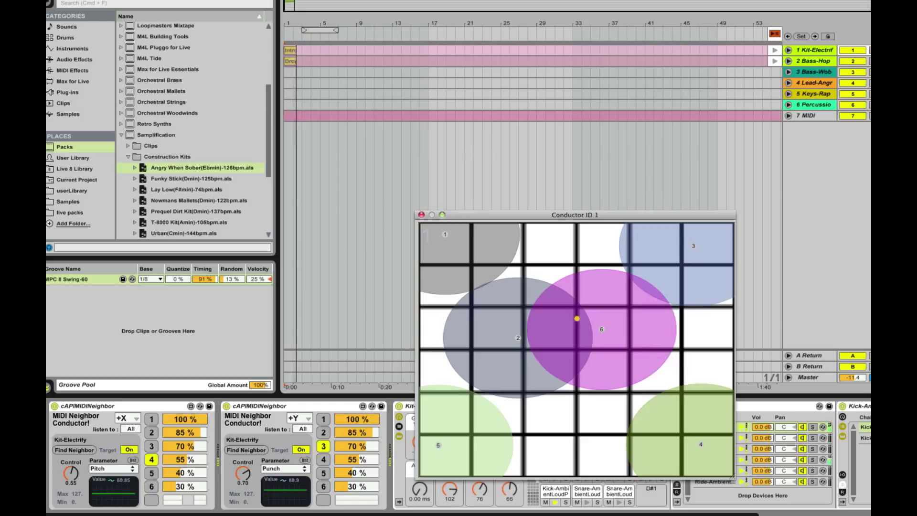
pyautogui.moveTo(513, 388); pyautogui.dragTo(640, 288)
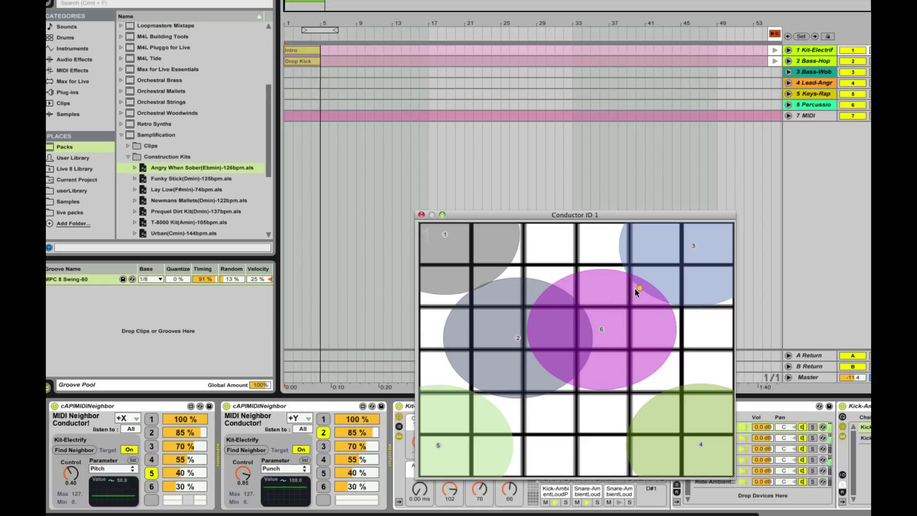
# Unfold the Kit-Electrify and Bass-Hop tracks and keep recording puck movements, finishing beside node 5.
pyautogui.click(788, 51)
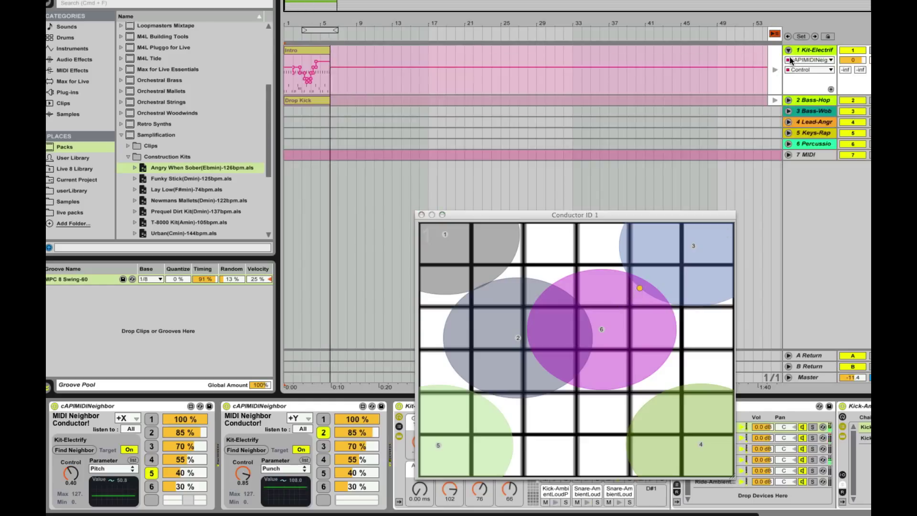
pyautogui.click(789, 101)
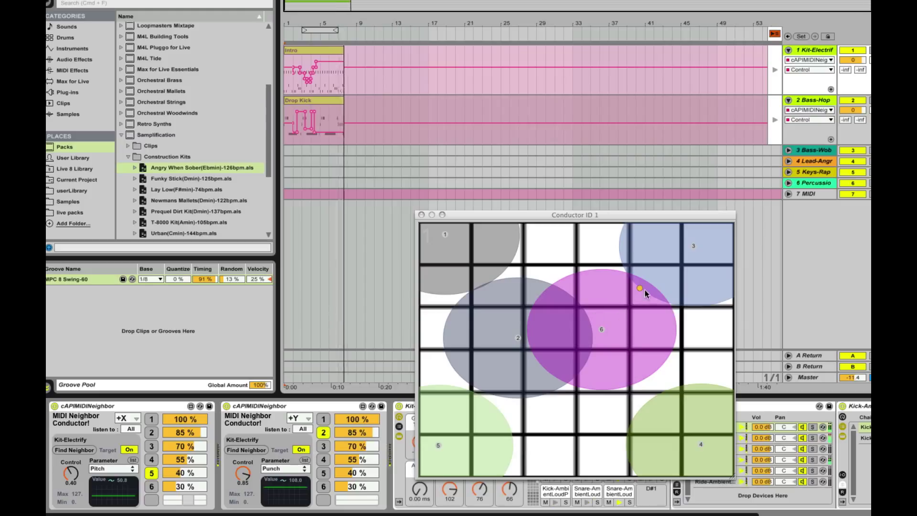
pyautogui.moveTo(640, 289); pyautogui.dragTo(494, 403)
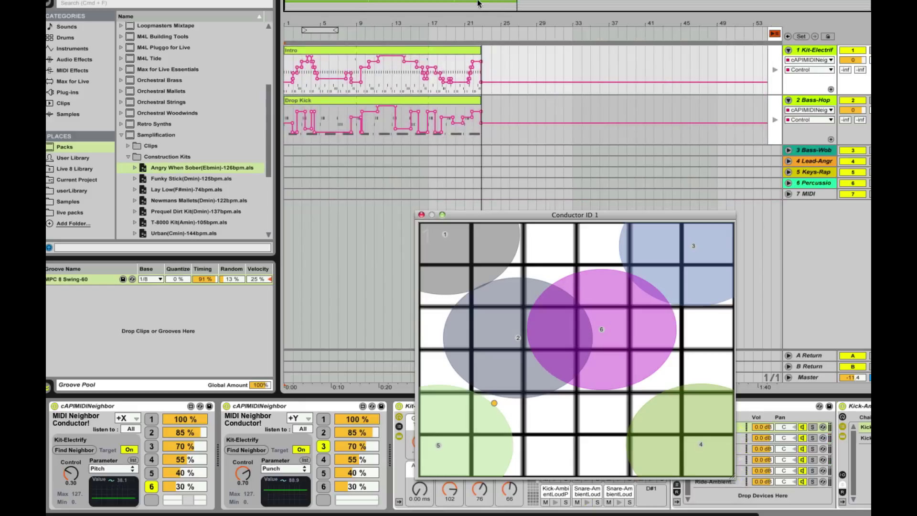
# Play the recorded automation from the arrangement's start and move the Conductor ID 1 window to uncover the Kit-Electrify dials.
pyautogui.click(358, 2)
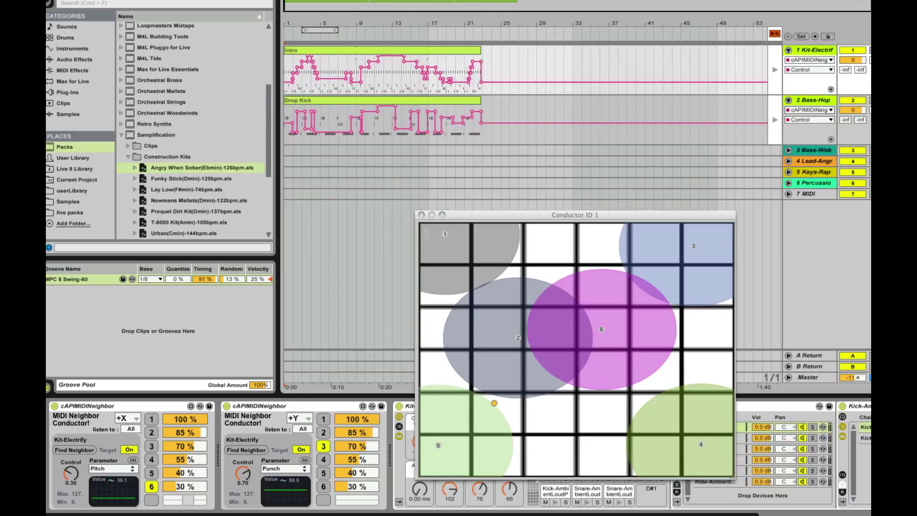
pyautogui.press('space')
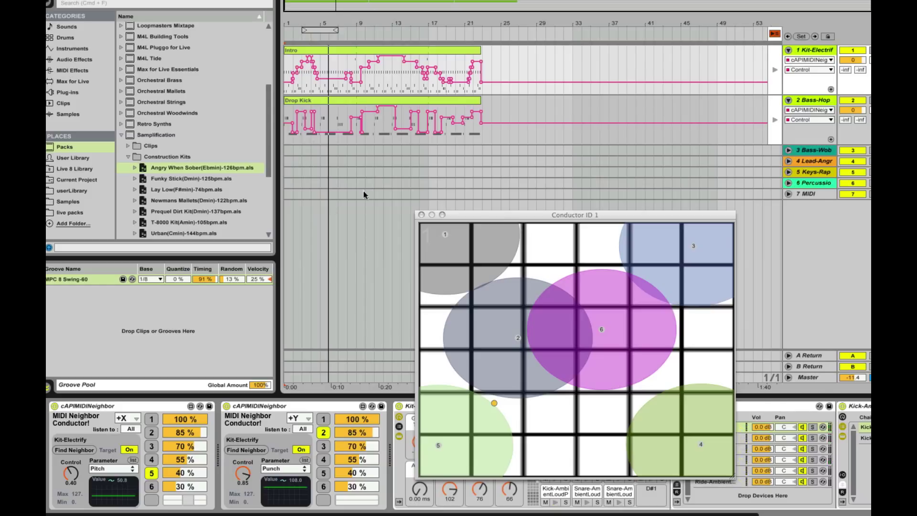
pyautogui.moveTo(508, 216); pyautogui.dragTo(598, 175)
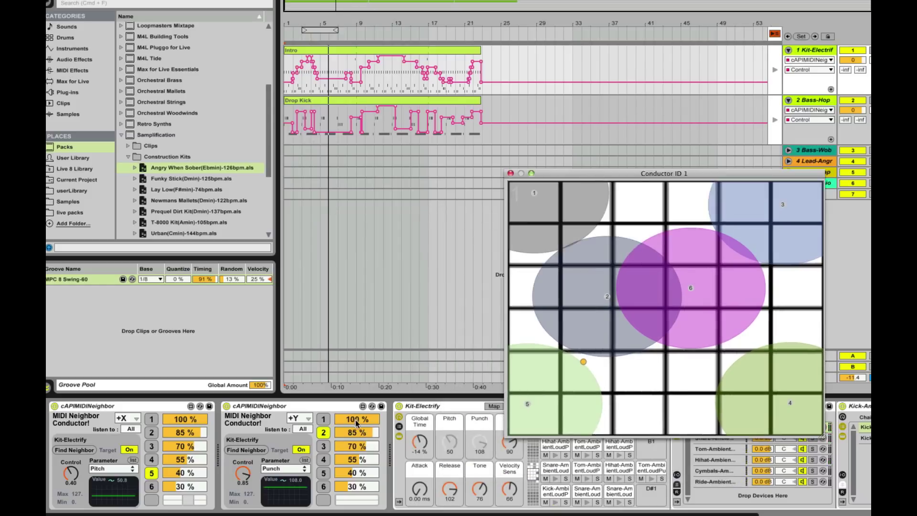
# Set the Punch Neighbor's values for nodes 1 to 5 to 22, 57, 48, 70 and 59 %, and play the arrangement.
pyautogui.moveTo(356, 422); pyautogui.dragTo(360, 453)
pyautogui.click(356, 460)
pyautogui.click(354, 473)
pyautogui.press('space')
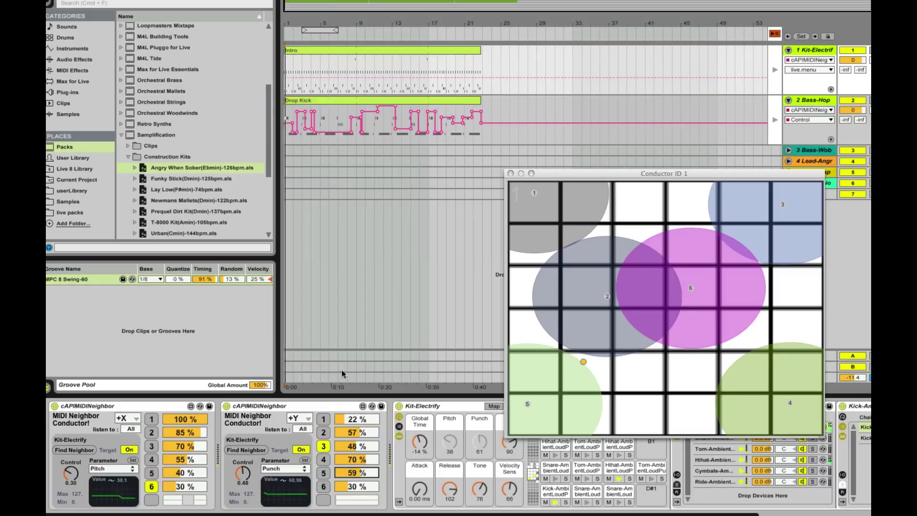